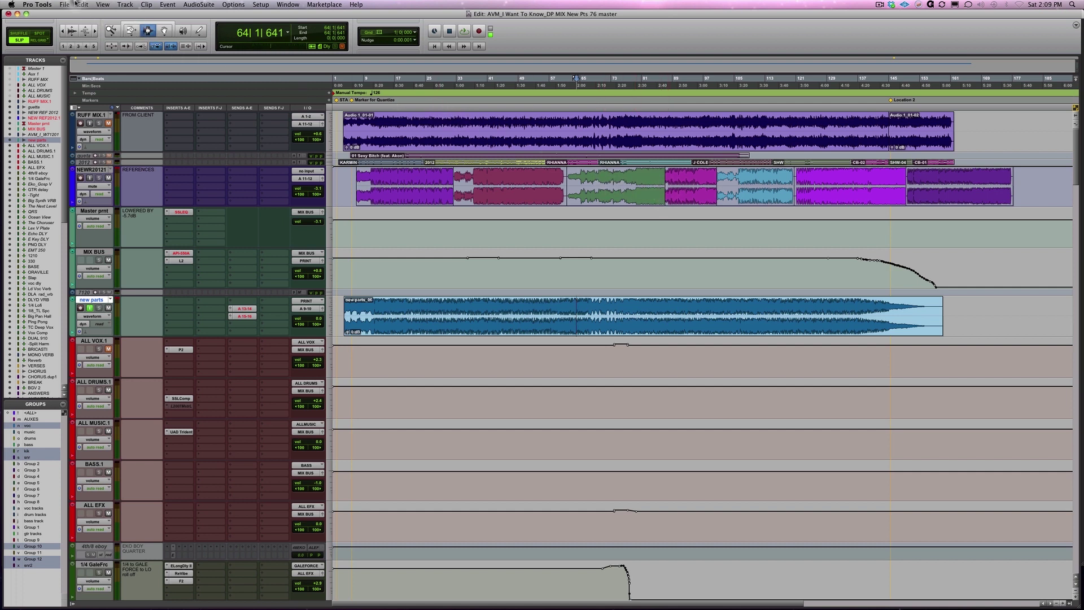
Check the File menu's Save As shortcut (F19), then bring up the Save Session As dialog.
click(61, 4)
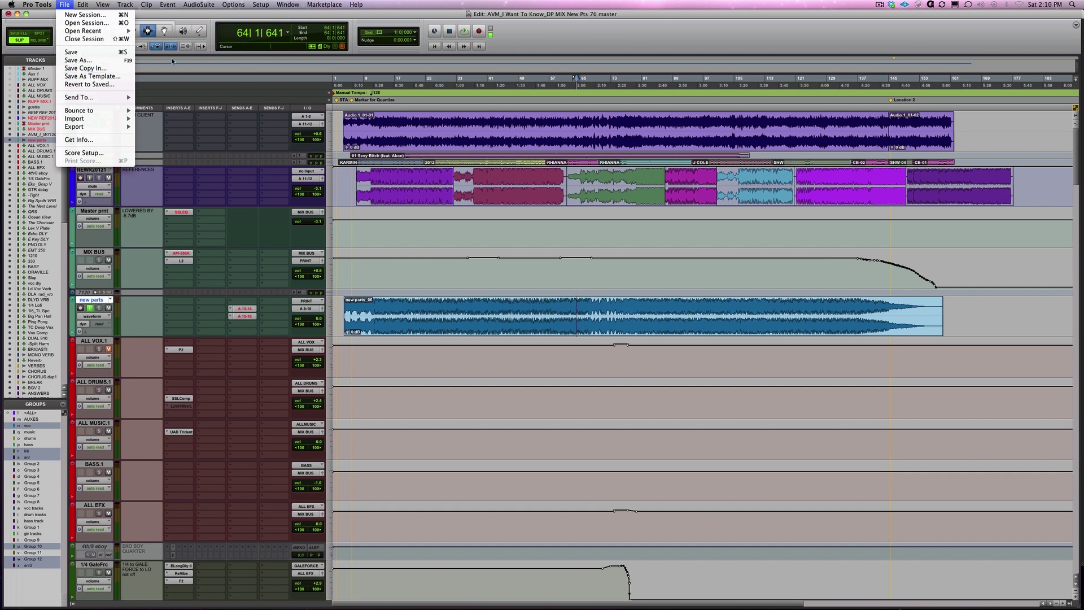
click(555, 39)
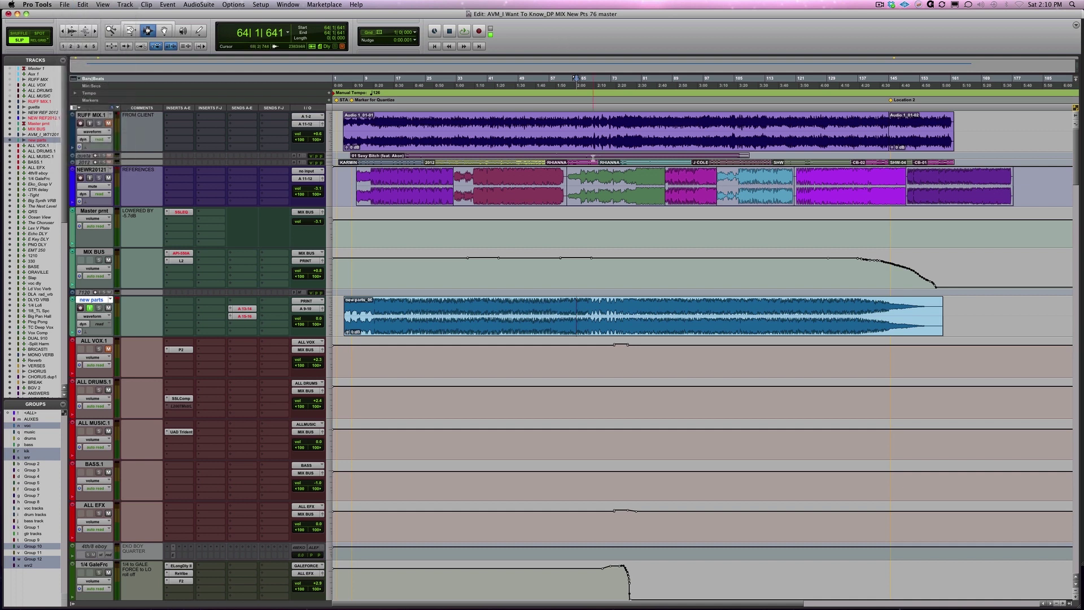
key(shift+super+s)
Browse the Options and Window menus, then dismiss them without choosing a command.
click(65, 8)
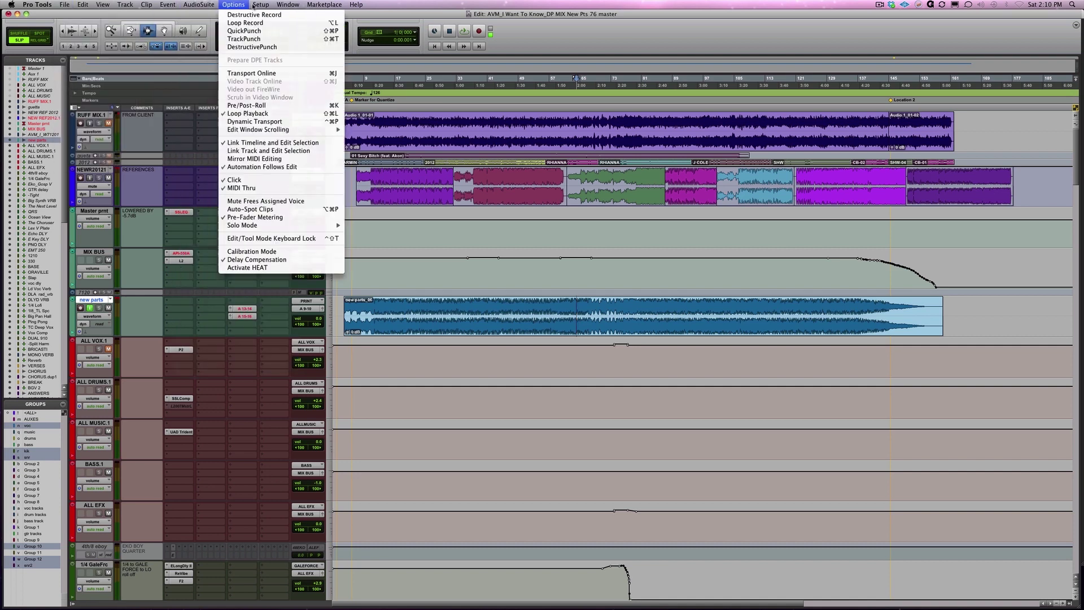
mouse_move(288, 4)
click(521, 244)
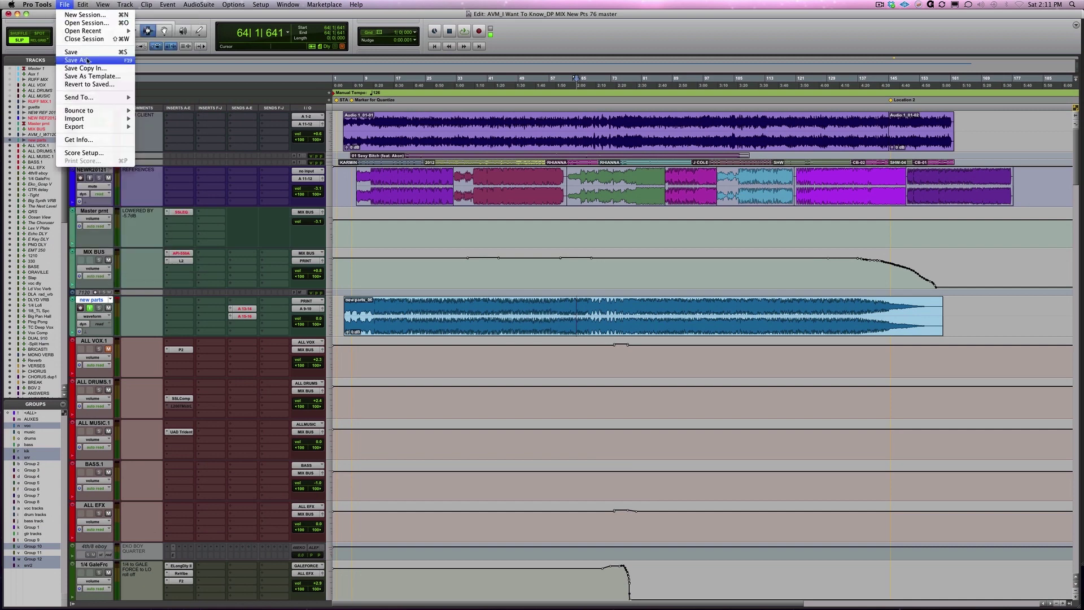
Choose File > Save As, then cancel the Save dialog so nothing is saved.
click(545, 36)
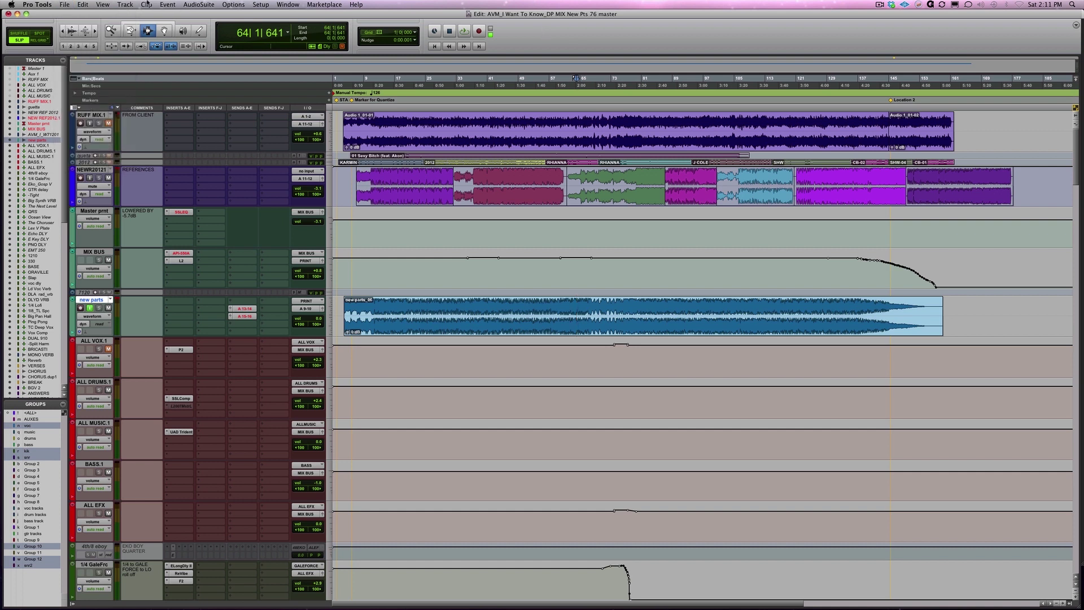
click(63, 5)
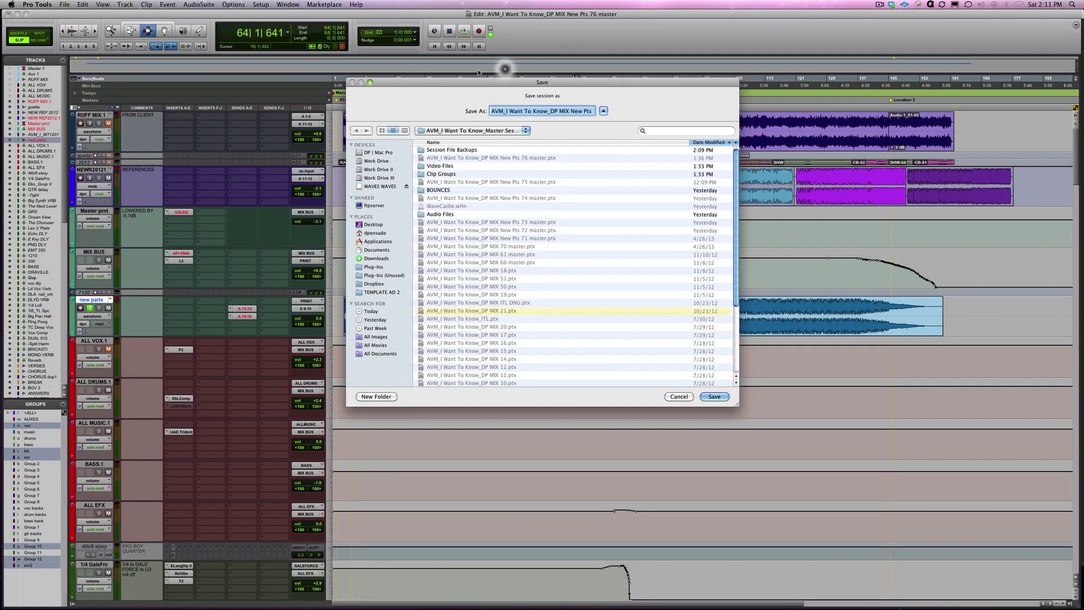
click(679, 397)
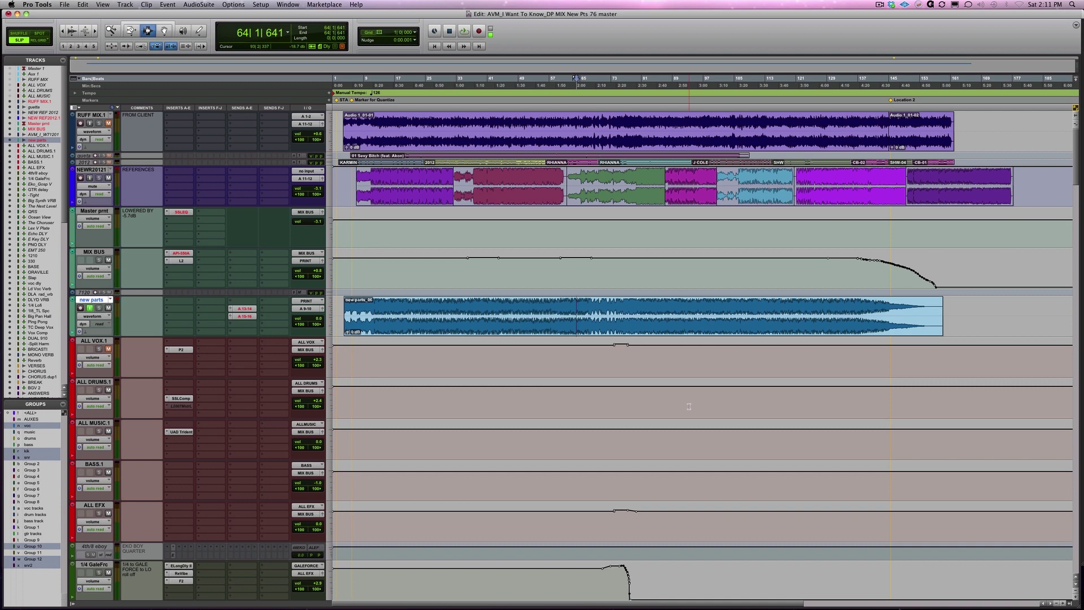
scroll(689, 406, down, 20)
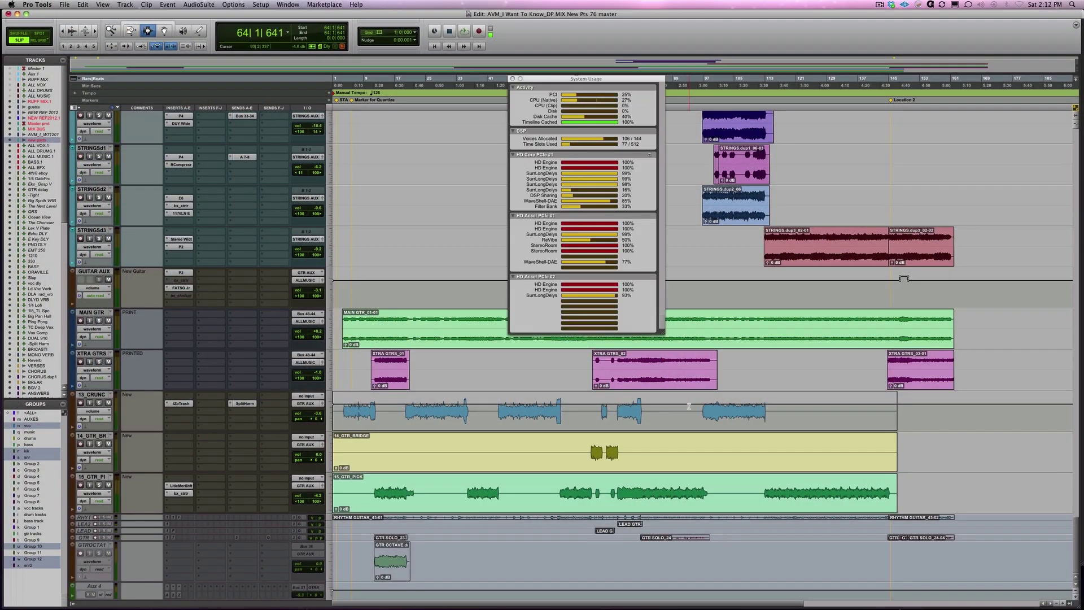
key(super+alt+u)
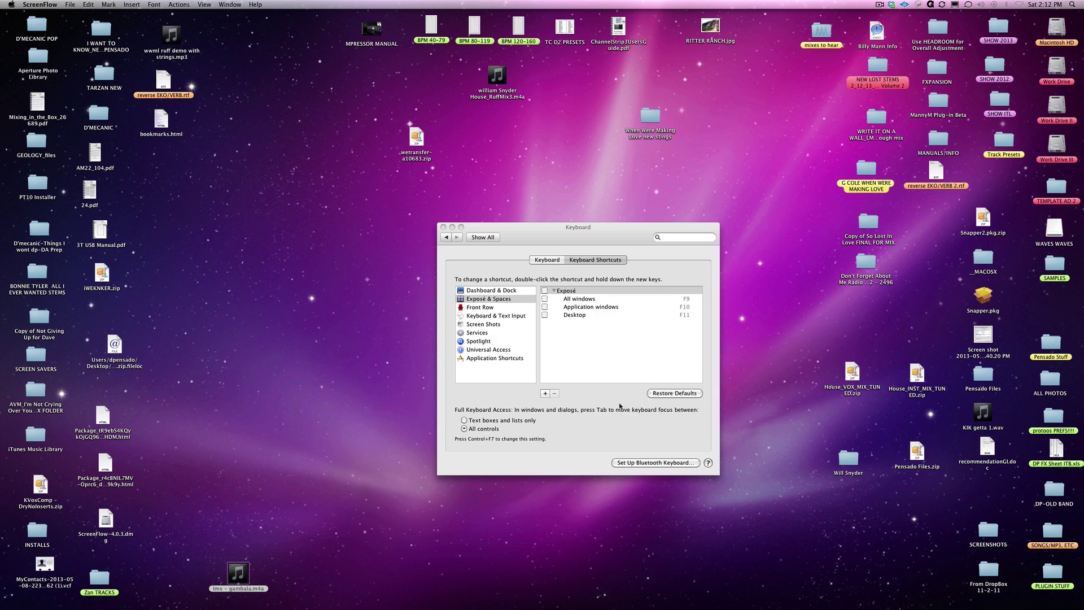
In System Preferences > Keyboard > Application Shortcuts, delete the System Usage F17 entry.
click(443, 227)
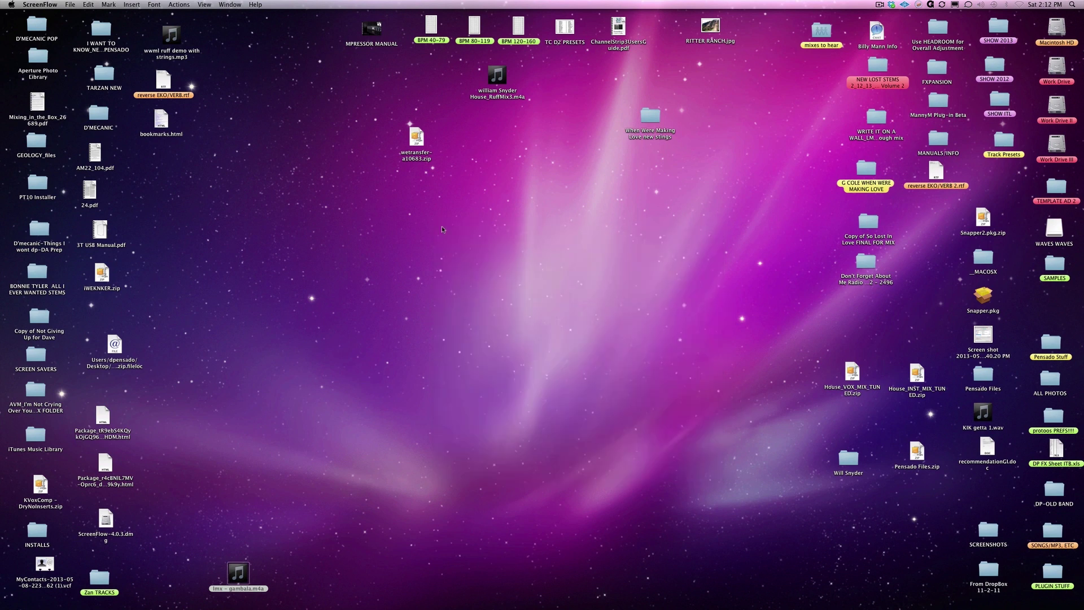
mouse_move(1, 323)
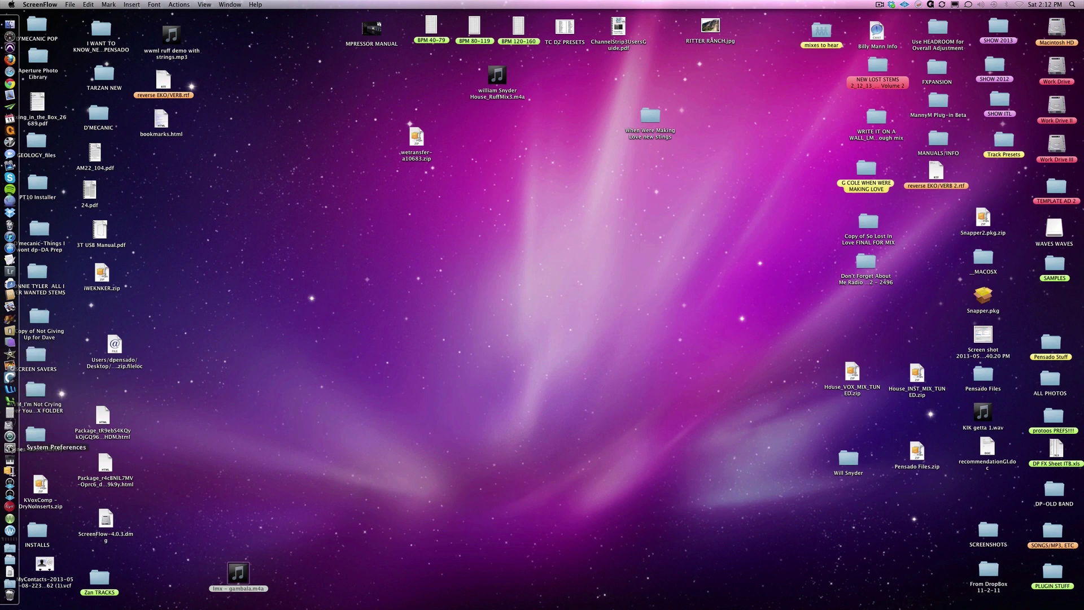
click(10, 447)
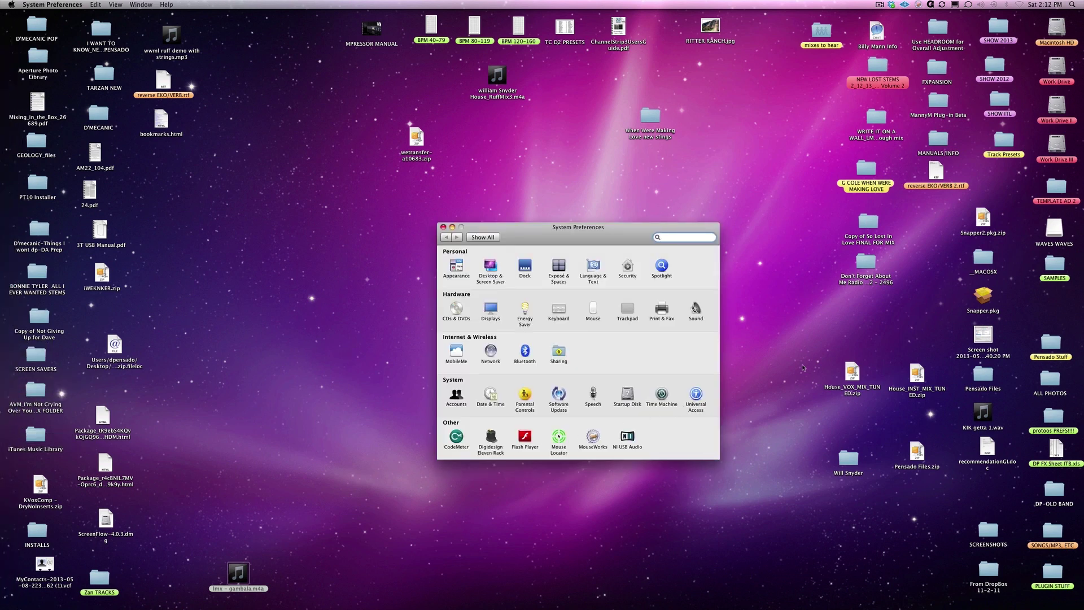
click(558, 311)
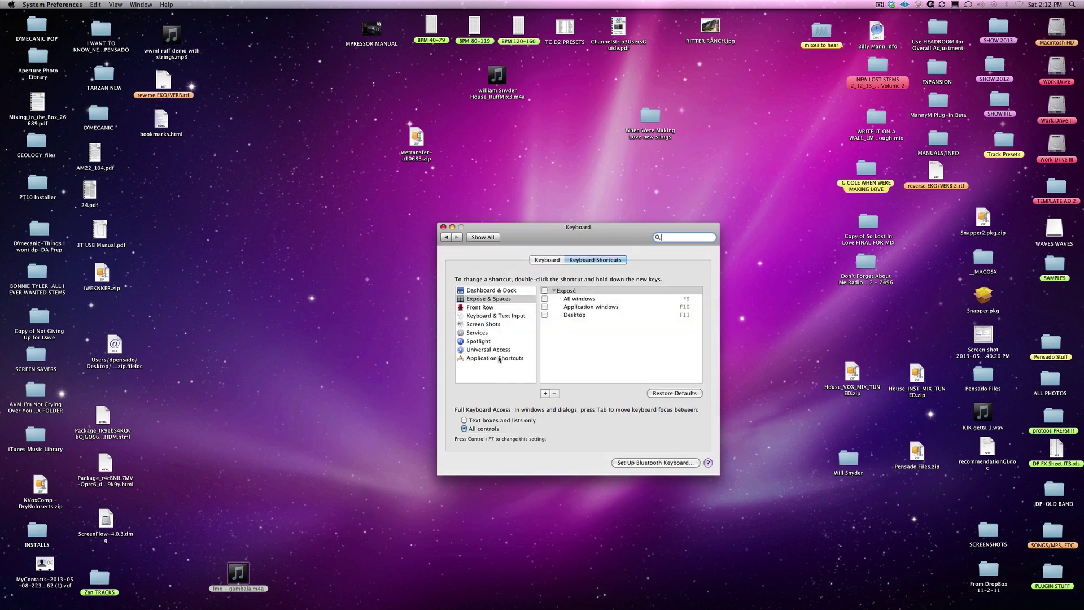
click(499, 359)
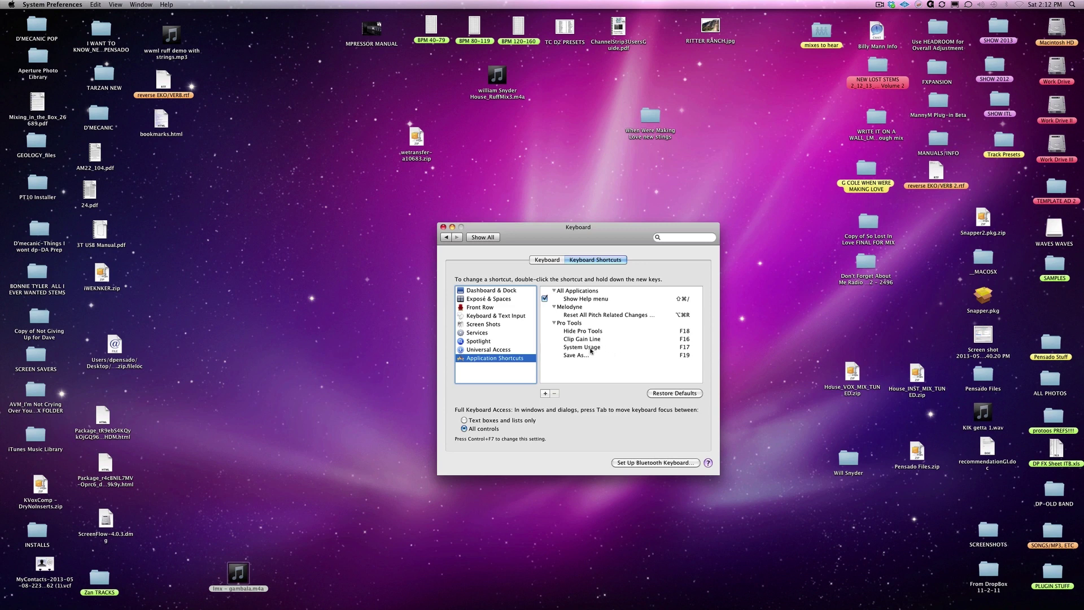
click(591, 351)
click(555, 395)
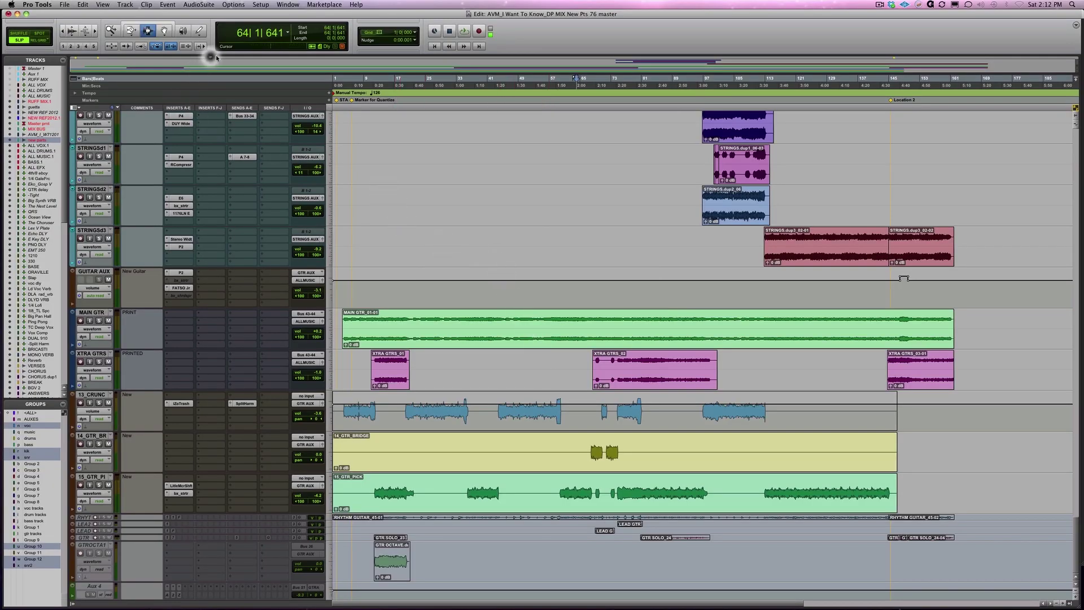
Confirm System Usage in the Window menu shows no shortcut, then hide Pro Tools with F18.
click(288, 5)
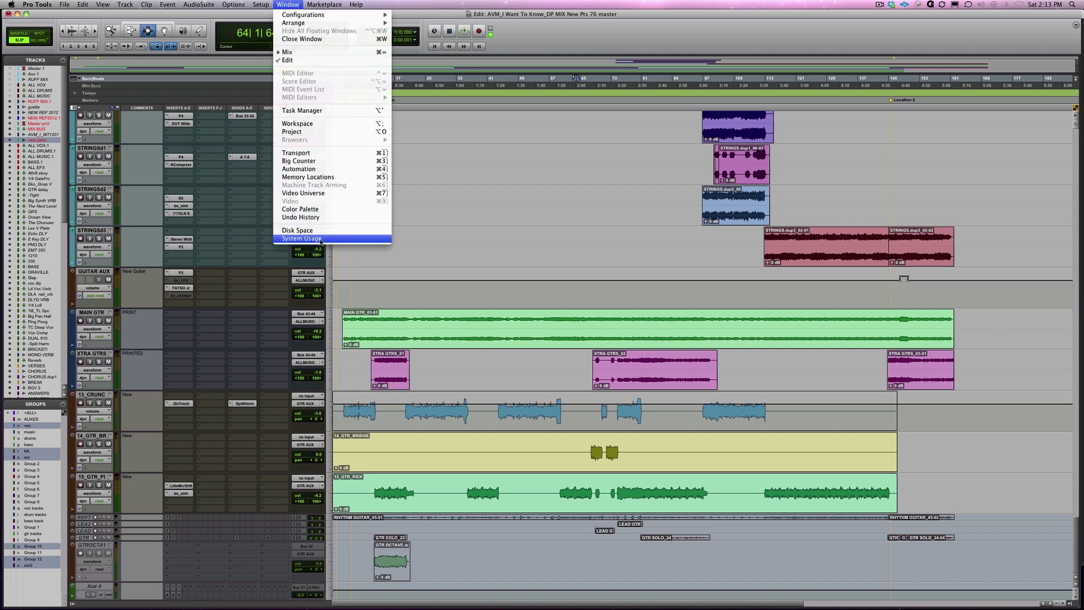
click(383, 242)
click(504, 191)
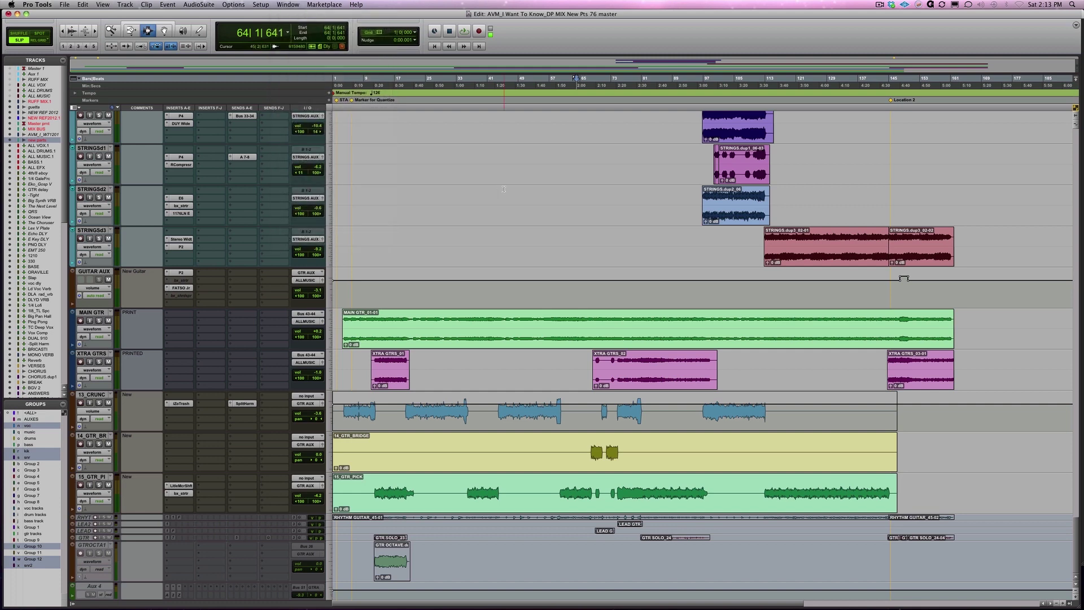
key(F18)
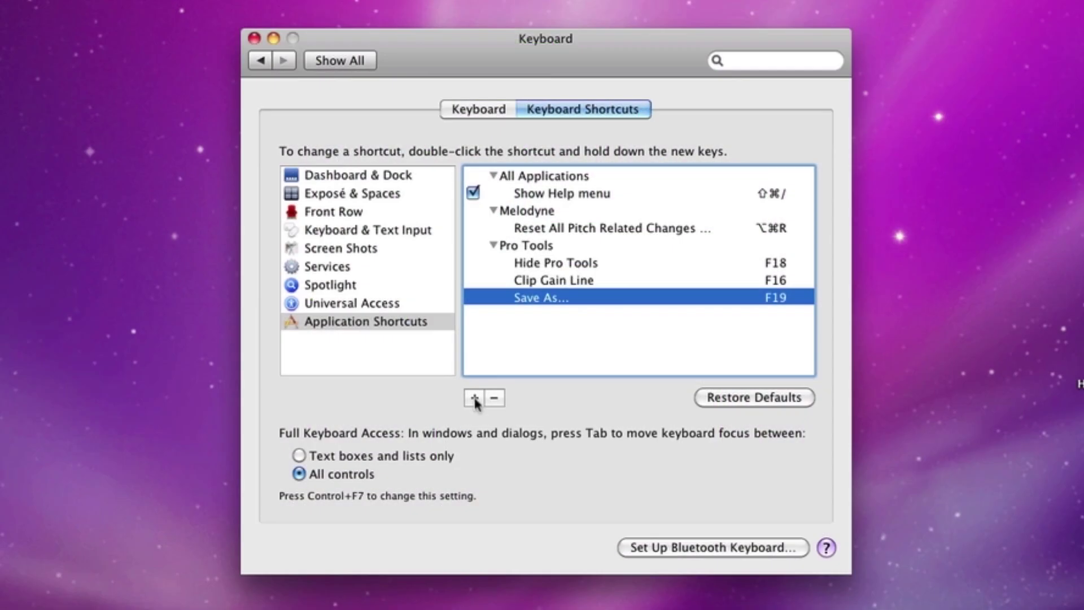
Add a Pro Tools application shortcut with menu title 'System Usage' on key F17.
click(474, 398)
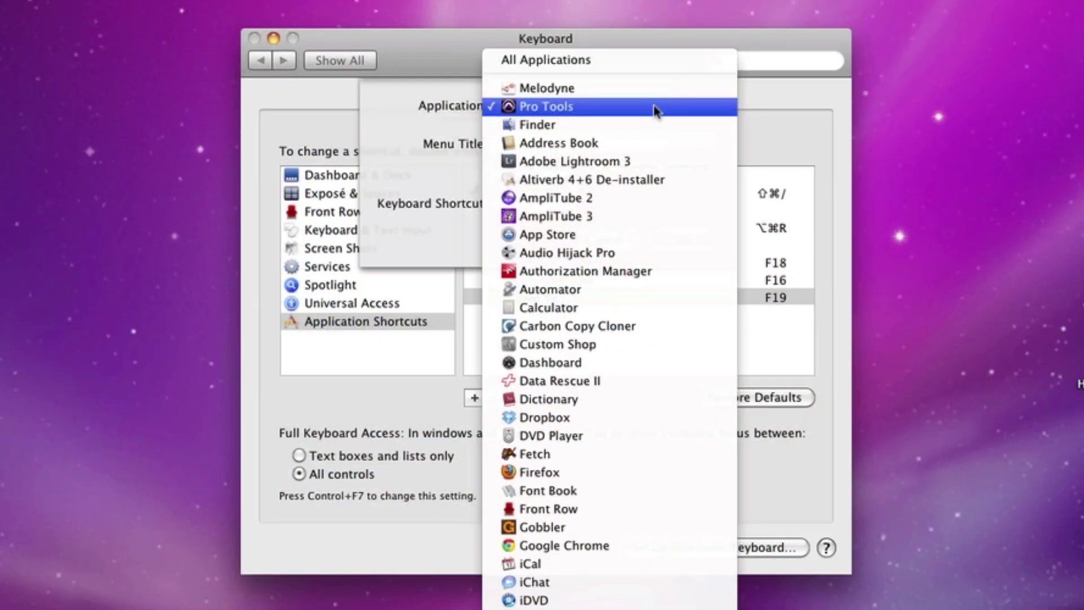
click(655, 107)
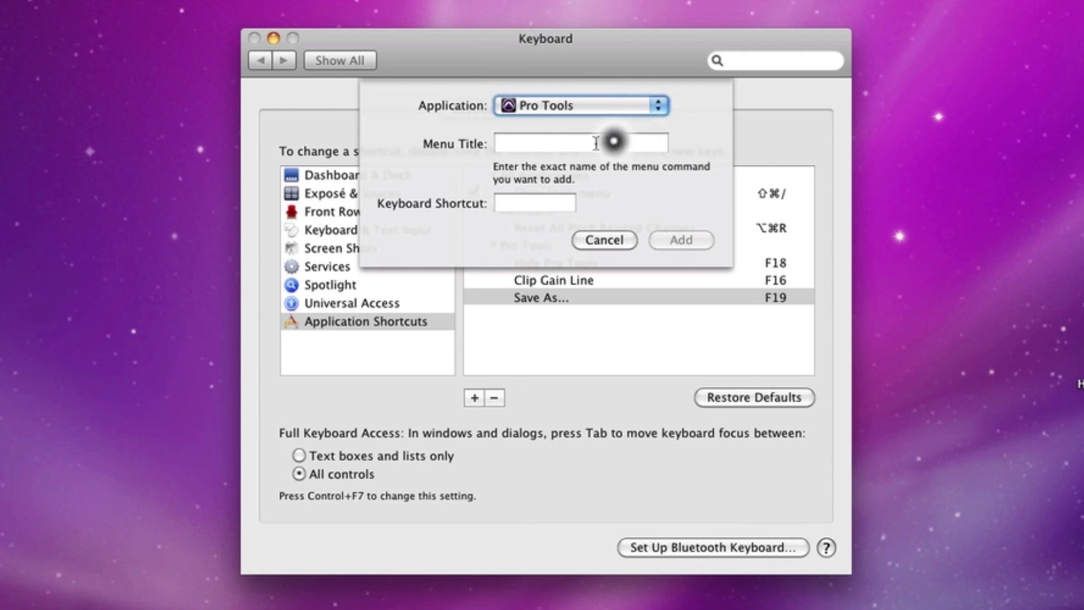
click(520, 143)
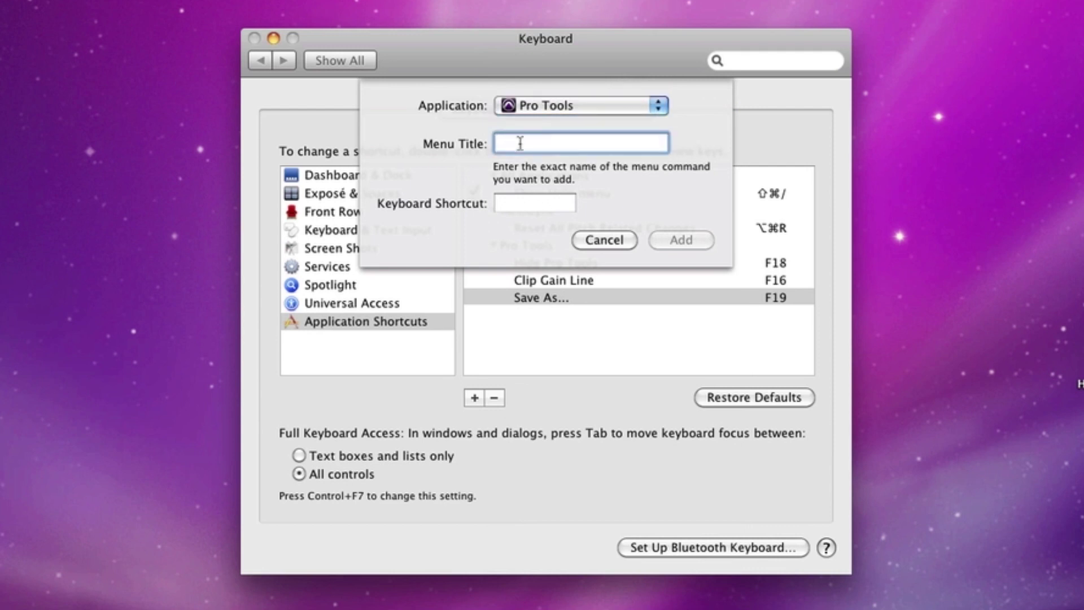
text(System Usage)
click(518, 206)
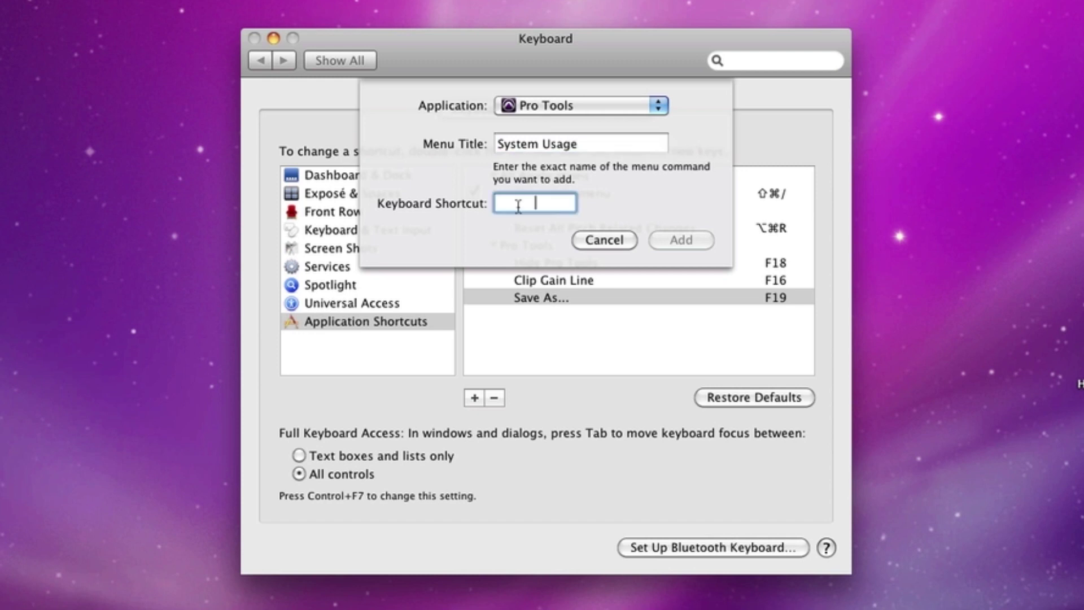
key(F17)
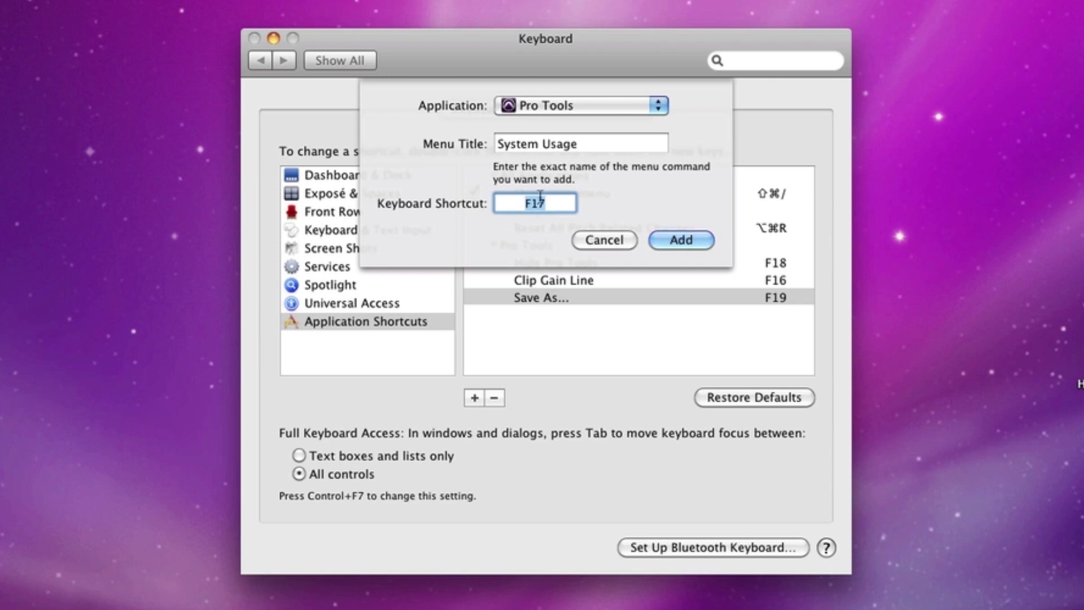
click(682, 239)
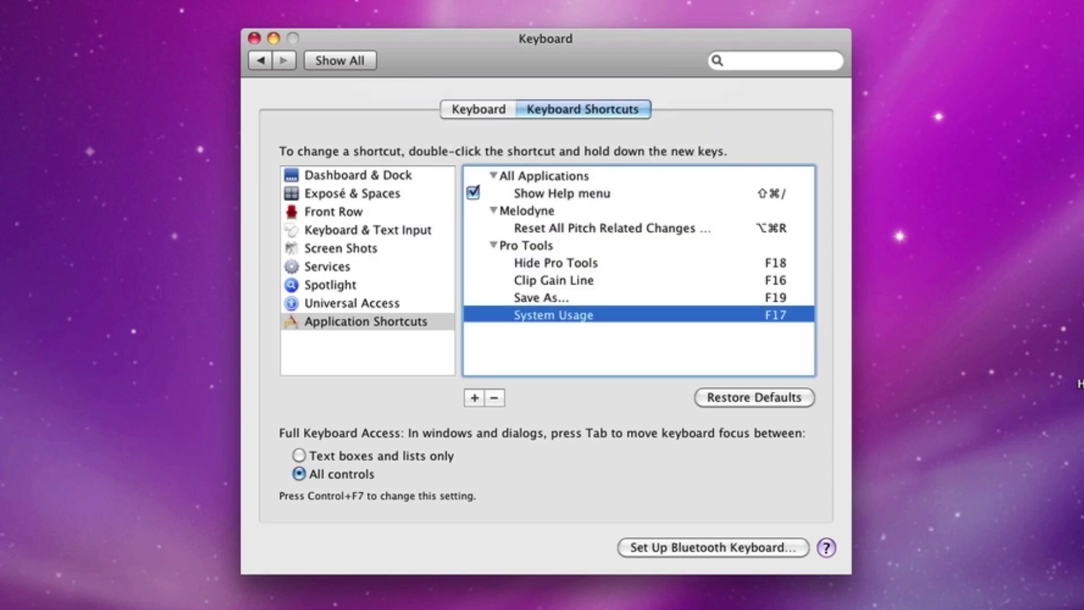
Back in Pro Tools, verify System Usage shows F17 in the Window menu, then press F17.
key(super+Tab)
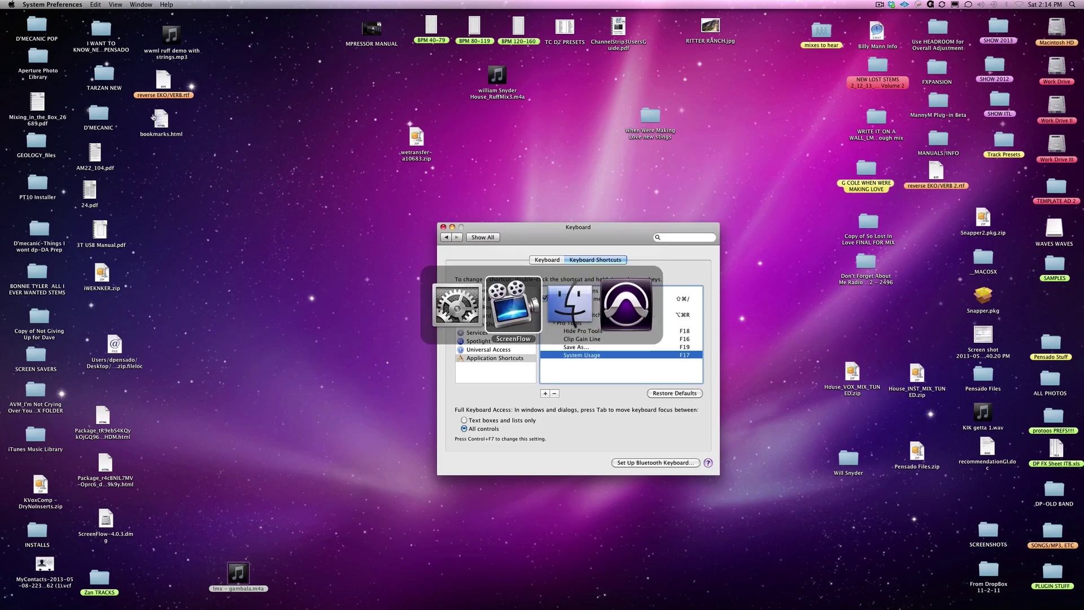
key(super+Tab)
key(super+Tab)
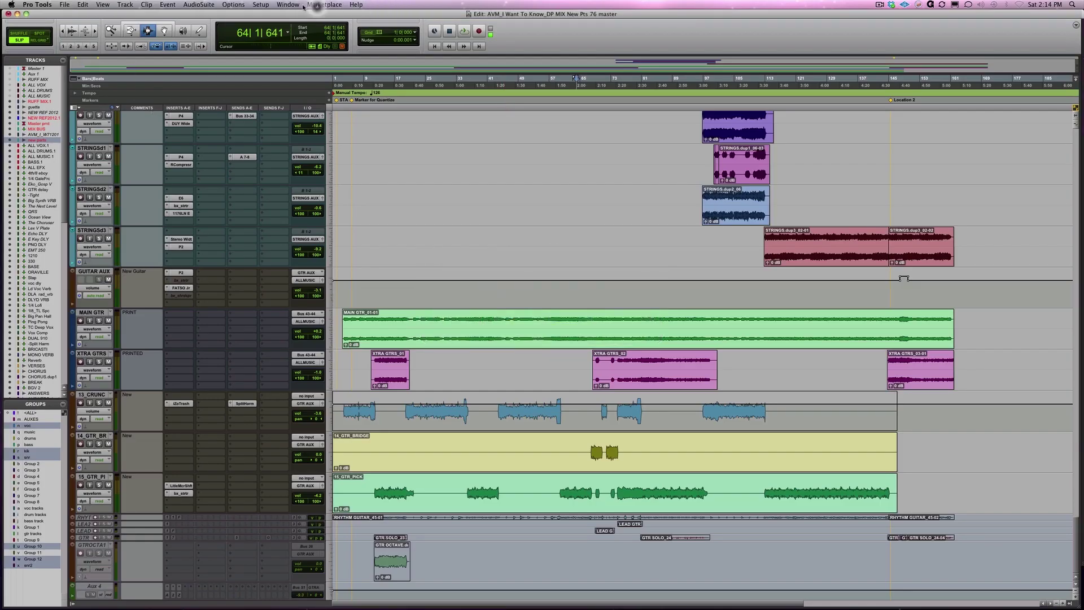
click(286, 4)
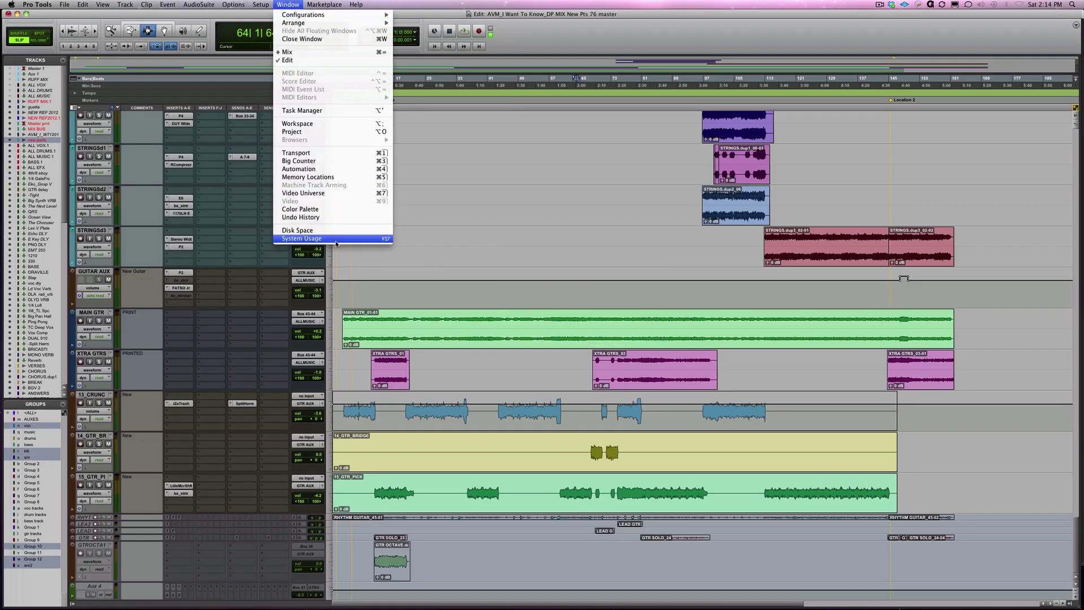
click(527, 225)
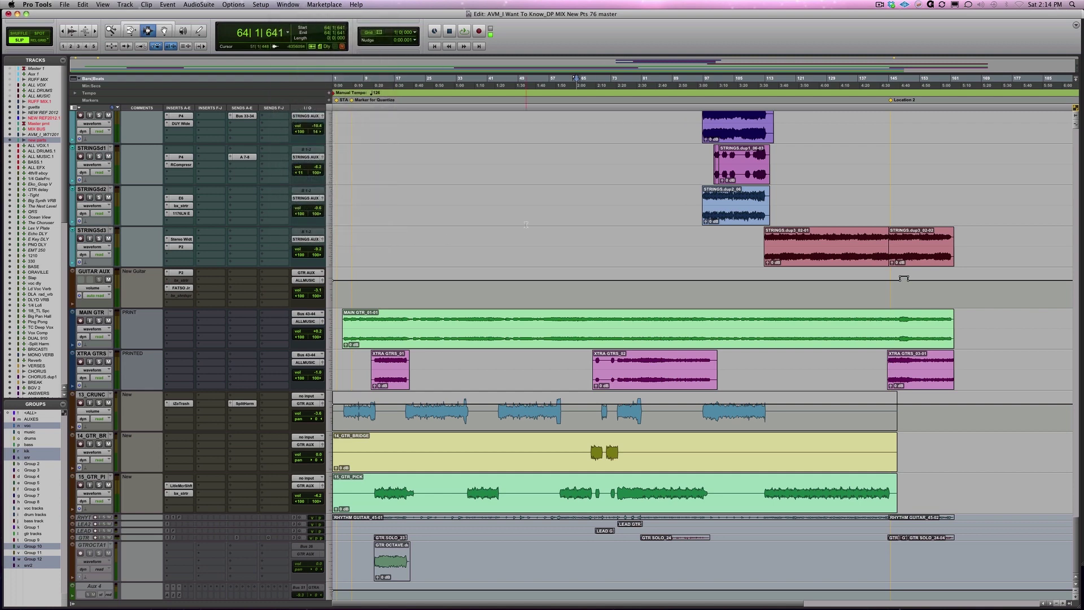
key(F17)
key(F17)
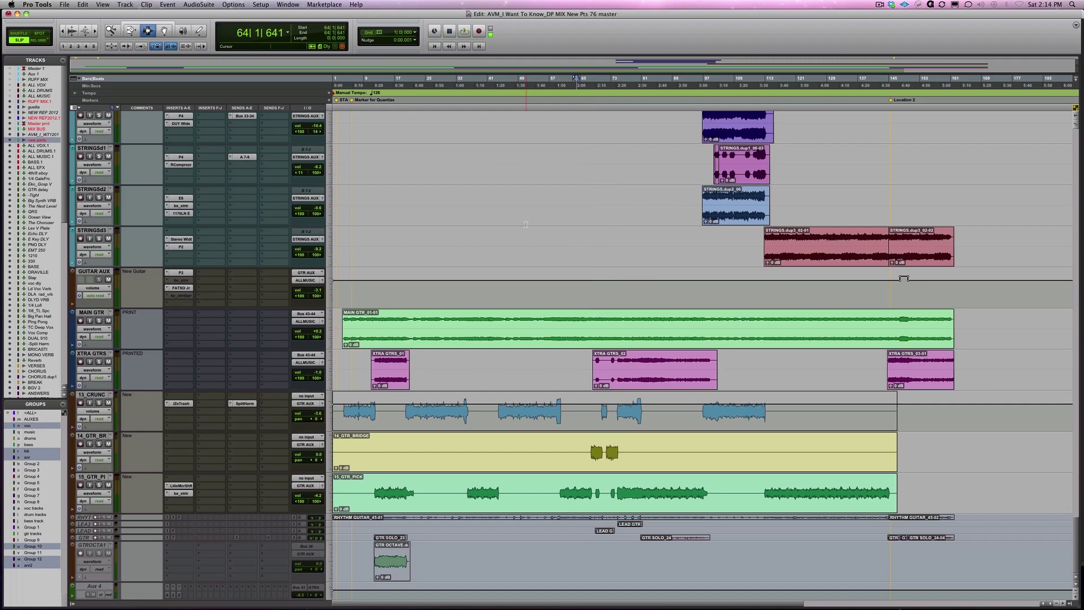